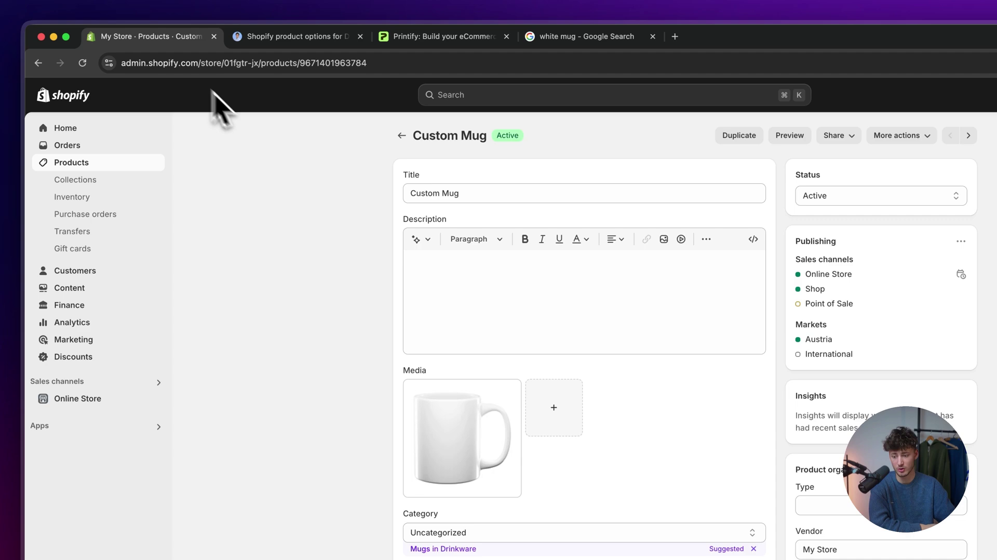
# Open the online store's current Dawn theme in the theme customizer in a separate browser tab and switch to it
pyautogui.click(73, 98)
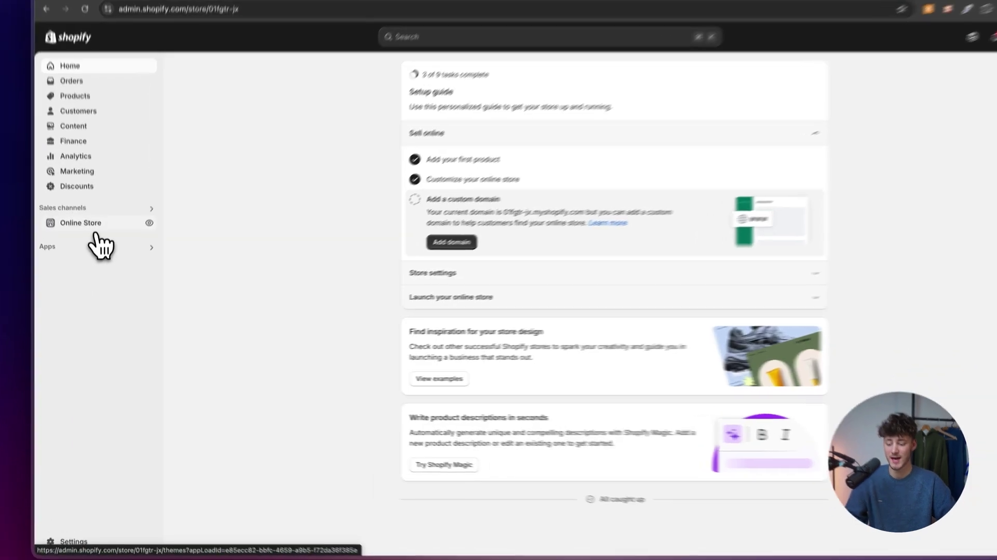
pyautogui.click(82, 242)
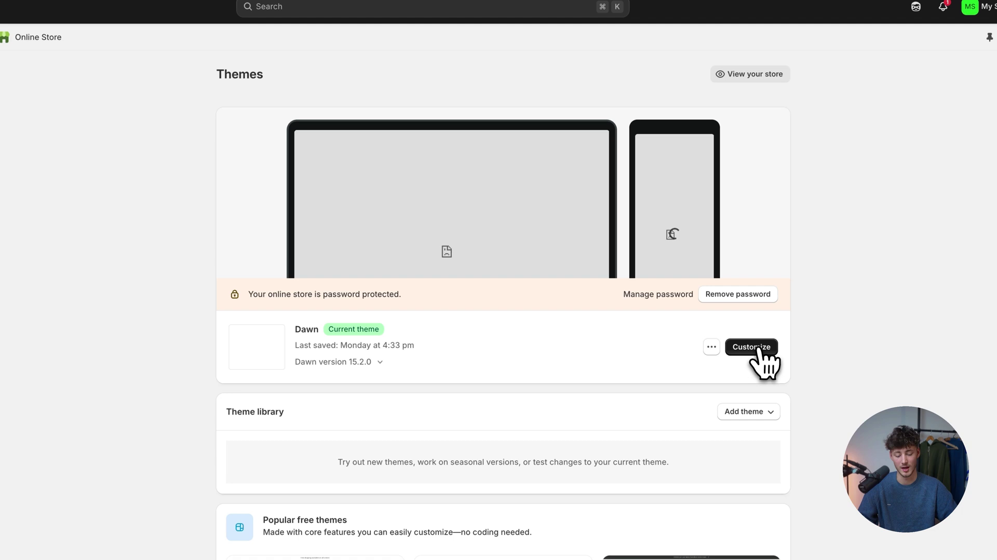
pyautogui.rightClick(759, 348)
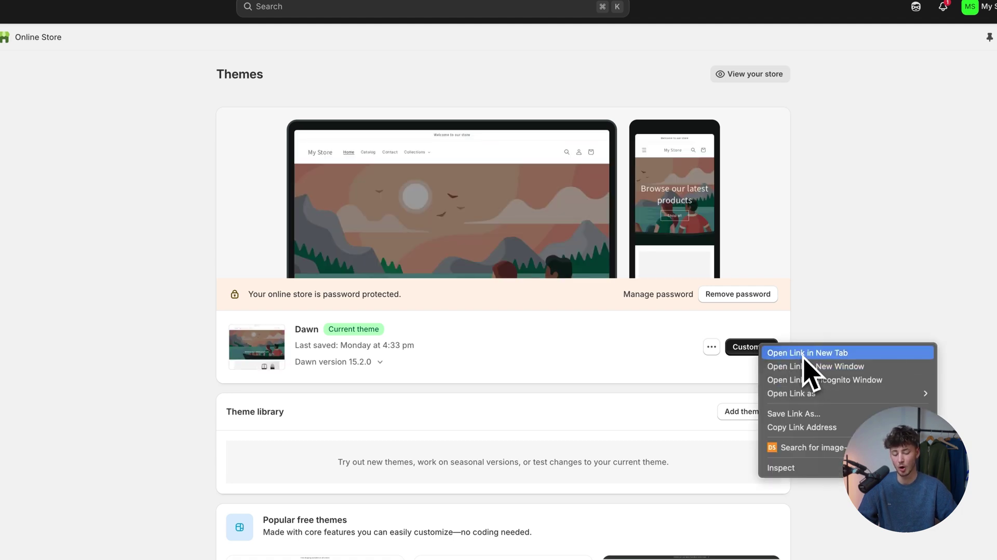
pyautogui.click(636, 345)
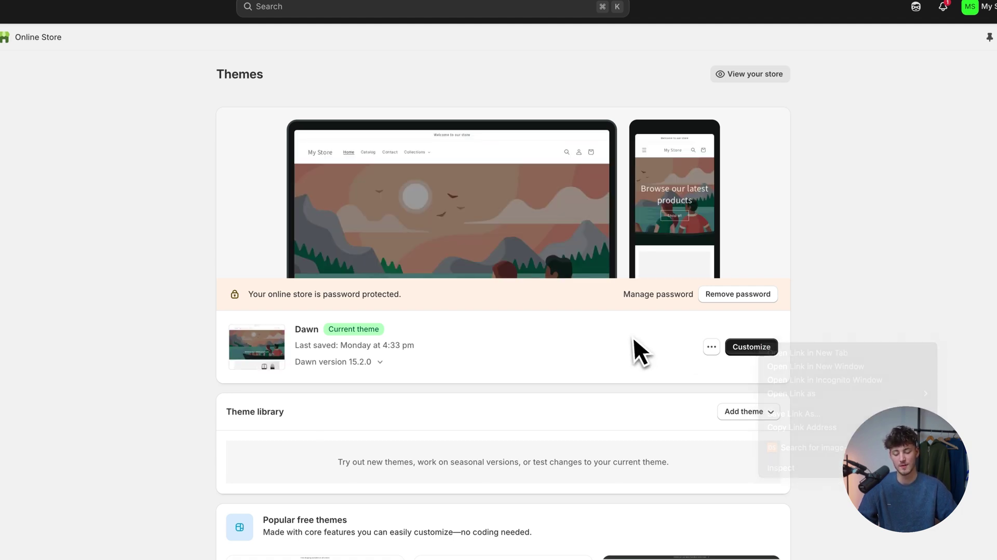
pyautogui.click(712, 347)
pyautogui.click(687, 334)
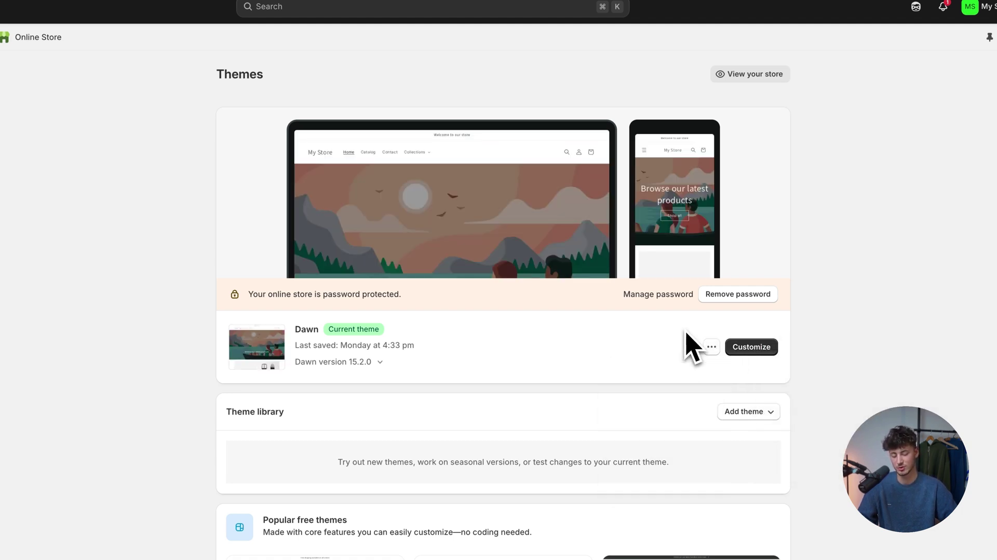
pyautogui.rightClick(762, 356)
pyautogui.click(787, 358)
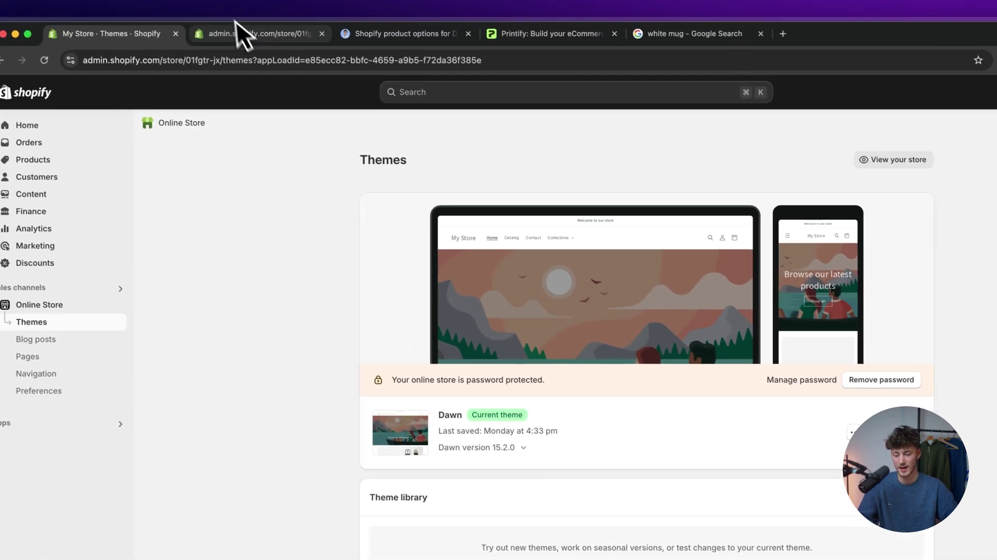
pyautogui.click(238, 33)
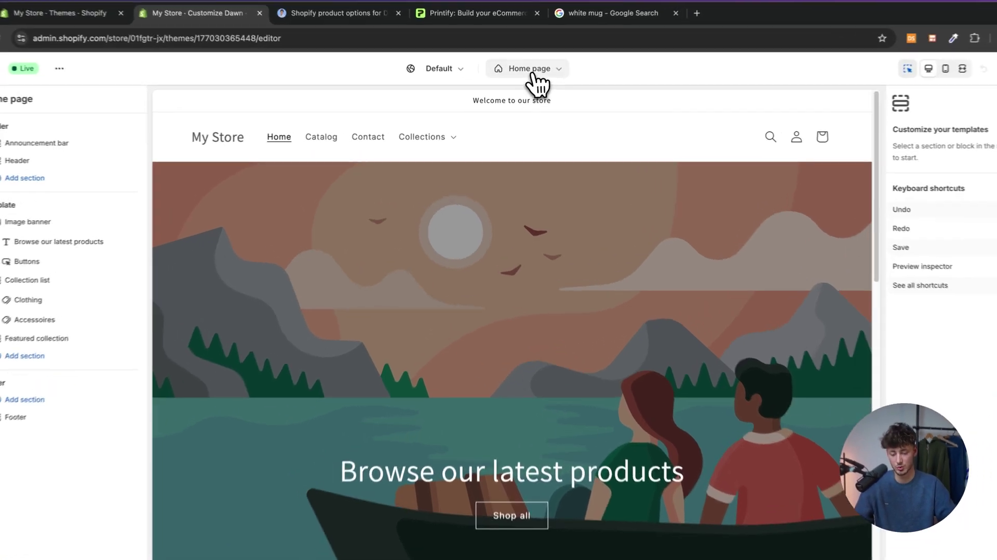
# Create a product template named custom-product-options based on Default product
pyautogui.click(533, 73)
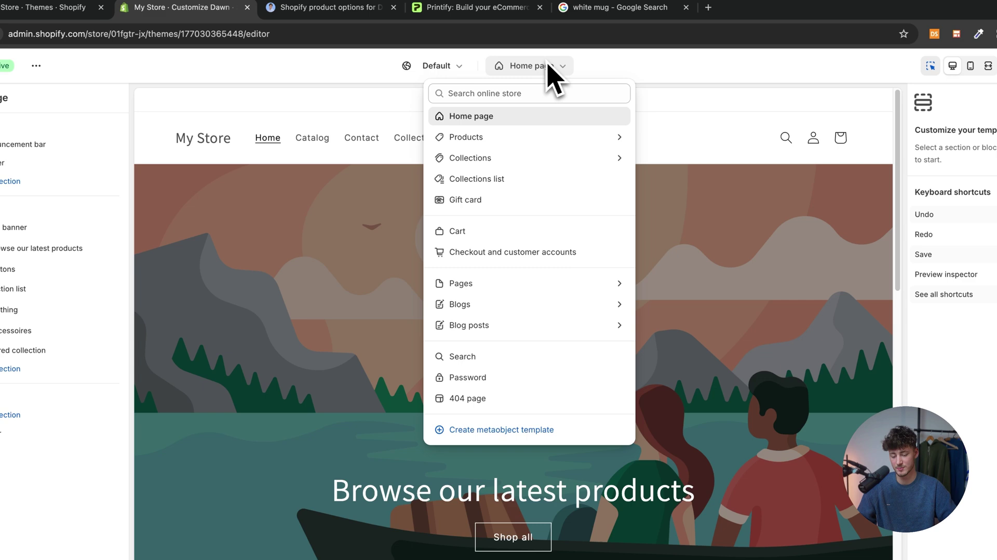
pyautogui.click(481, 138)
pyautogui.click(477, 216)
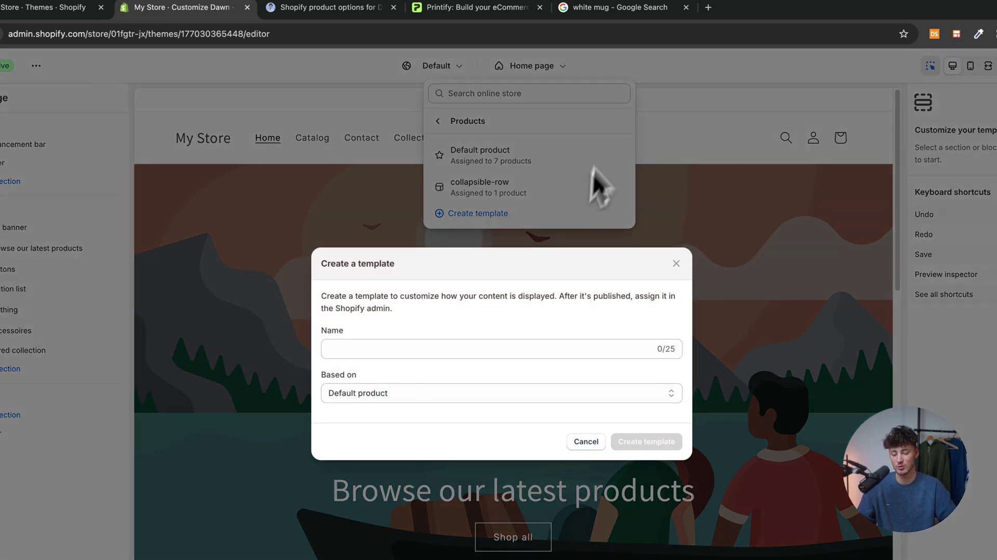
pyautogui.click(371, 347)
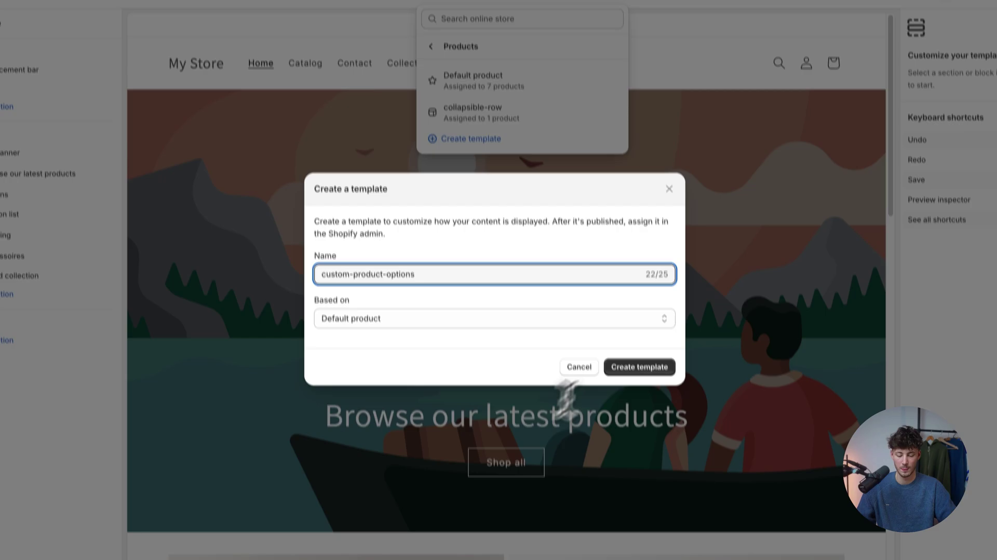
pyautogui.click(646, 440)
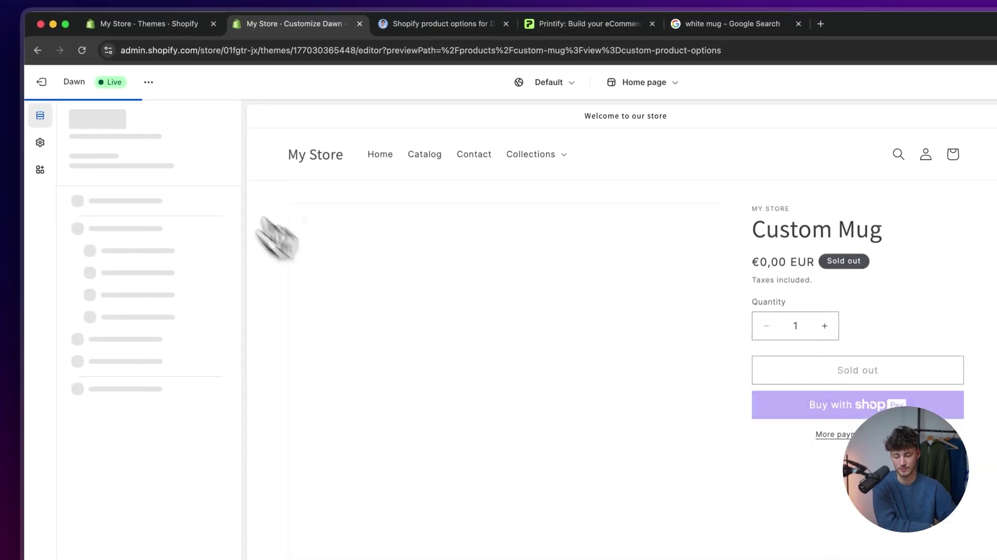
# Return to the store admin and open the Custom Mug product for editing
pyautogui.click(151, 21)
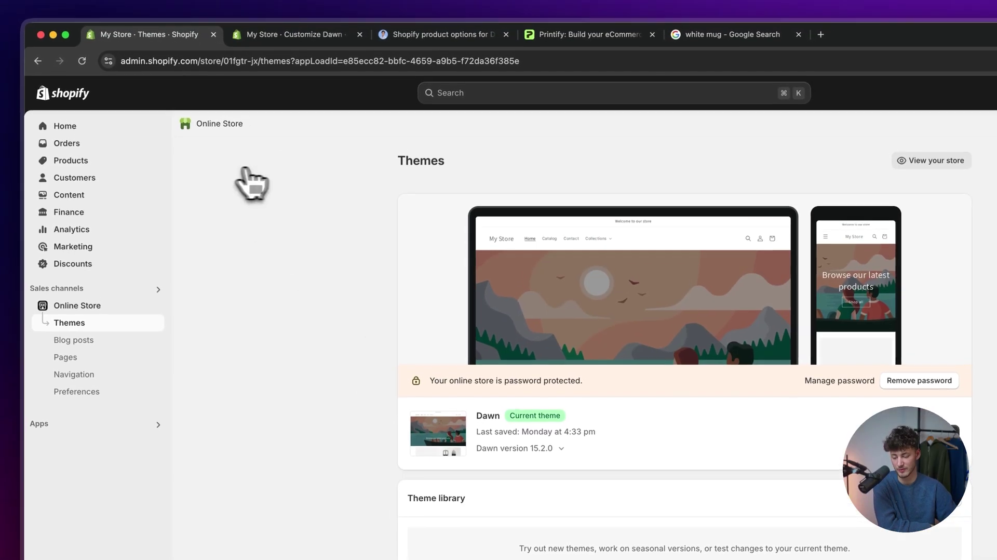
pyautogui.click(86, 147)
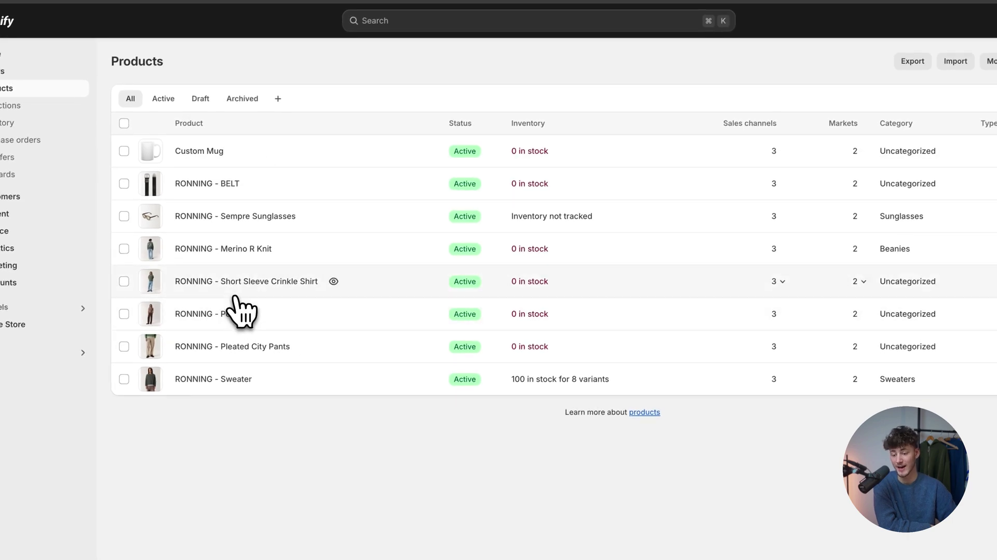
pyautogui.click(199, 151)
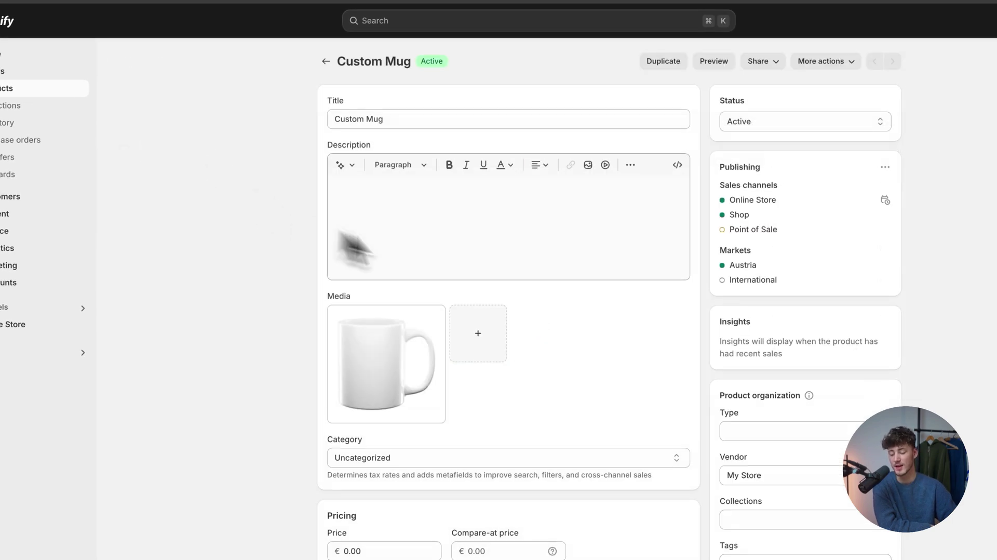
pyautogui.tripleClick(333, 118)
pyautogui.click(594, 413)
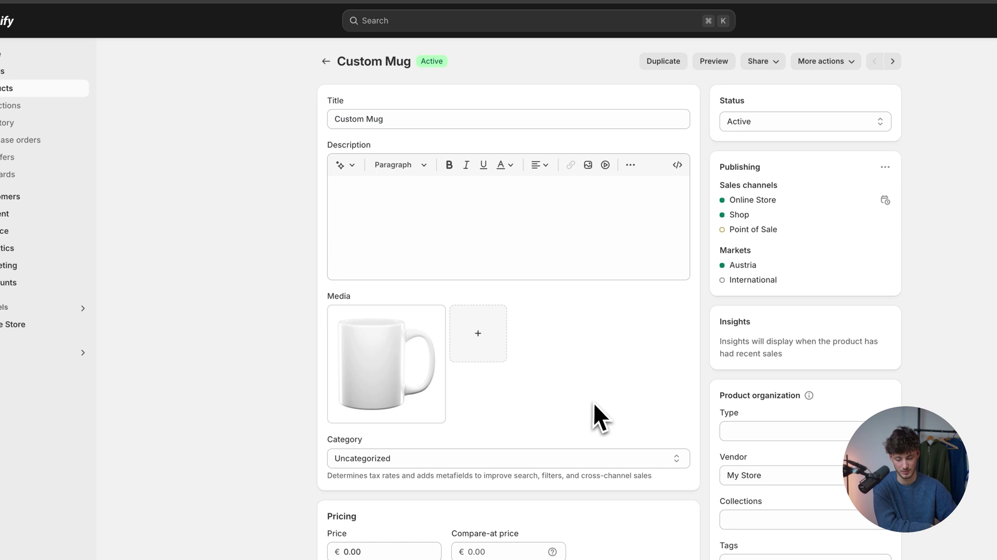
# Assign the custom-product-options theme template to the Custom Mug product and save the product
pyautogui.scroll(-3, 597, 418)
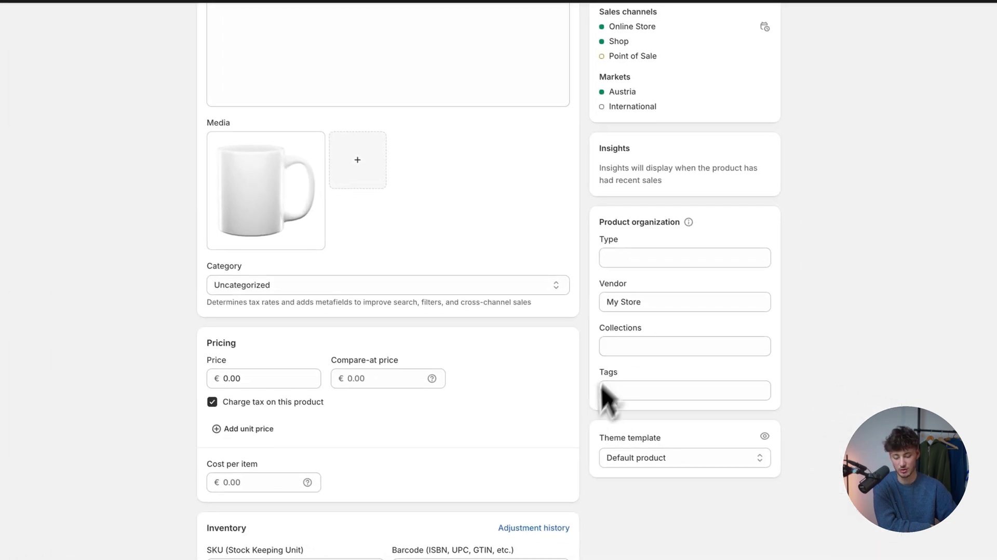
pyautogui.tripleClick(743, 473)
pyautogui.click(700, 456)
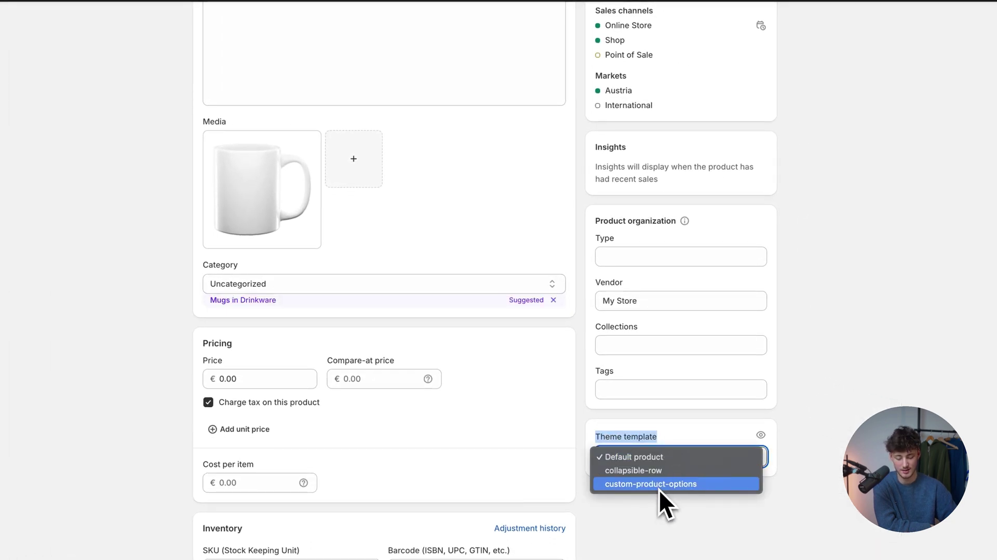
pyautogui.click(659, 487)
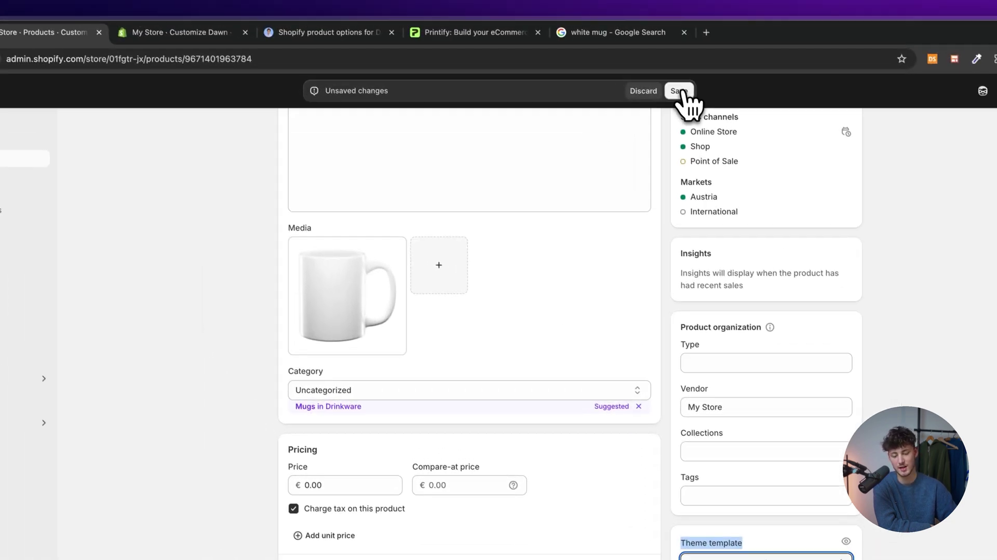
pyautogui.click(680, 93)
pyautogui.scroll(3, 515, 292)
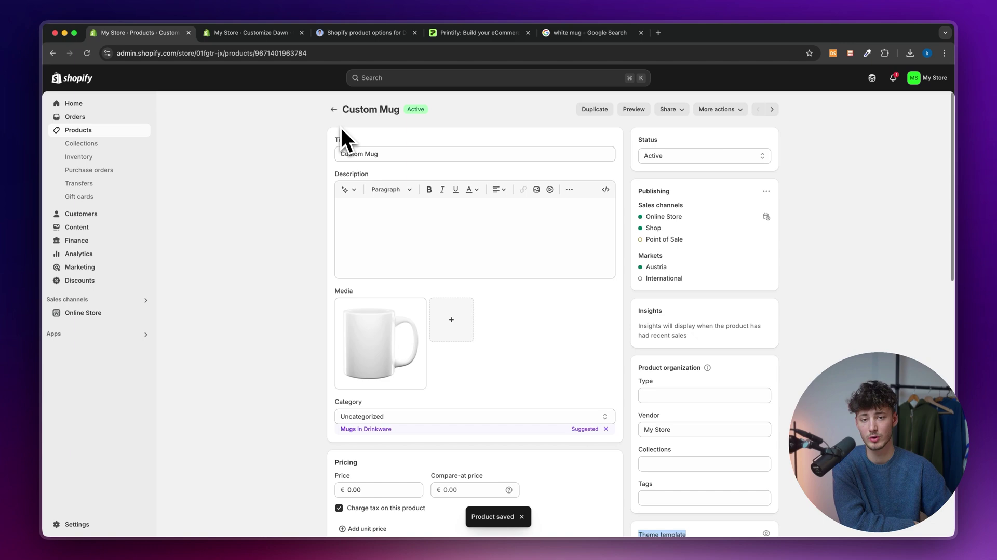
# Close the white mug Google Search page and switch to the Shopify custom product field generator website
pyautogui.click(494, 35)
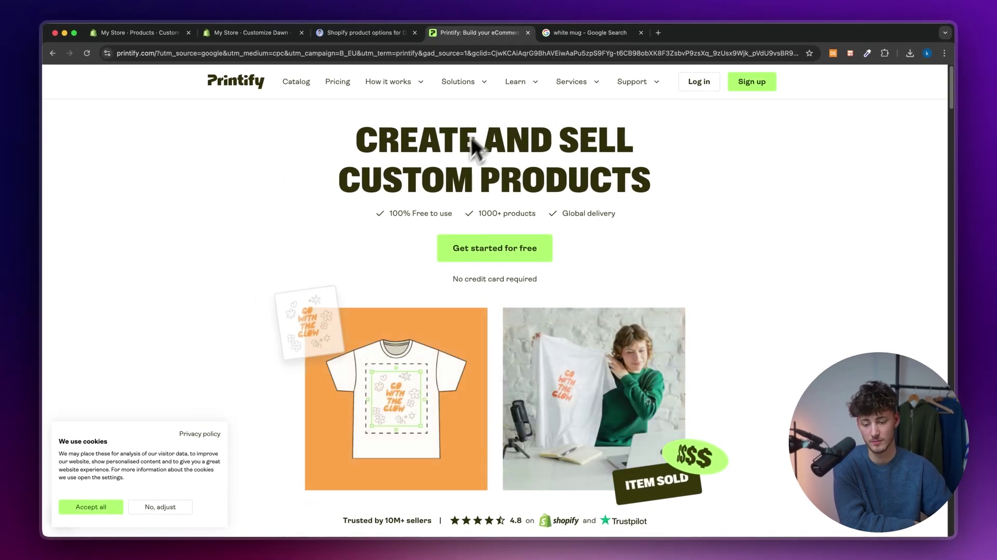
pyautogui.click(641, 32)
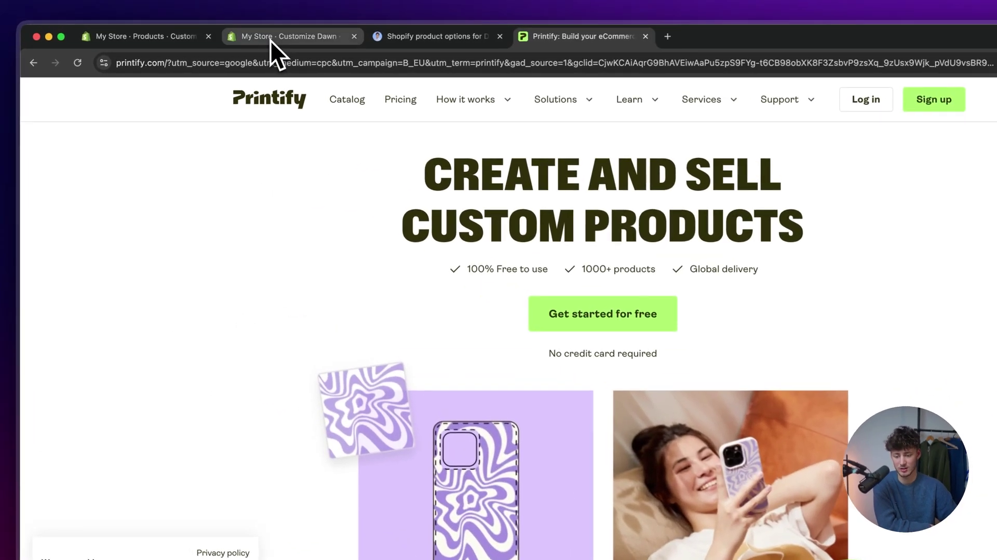
pyautogui.click(270, 38)
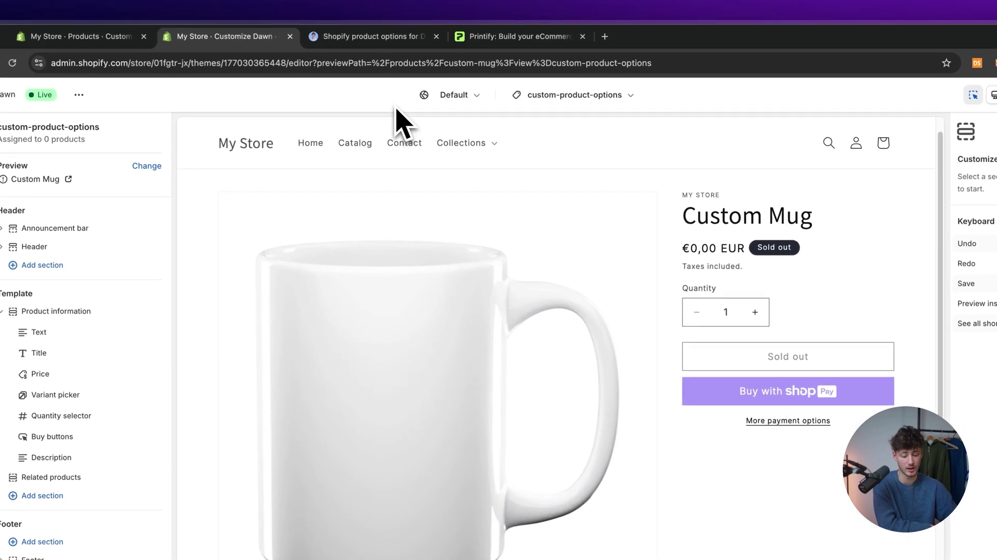
pyautogui.click(368, 36)
# Examine the field generator's supported themes, field settings and field preview
pyautogui.moveTo(236, 177); pyautogui.dragTo(517, 176)
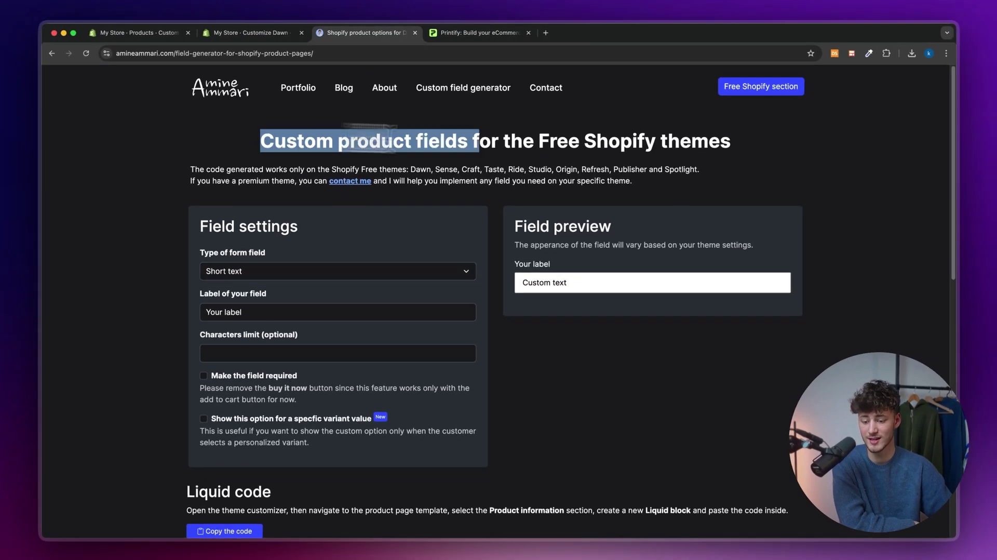
pyautogui.moveTo(370, 138); pyautogui.dragTo(757, 173)
pyautogui.click(757, 174)
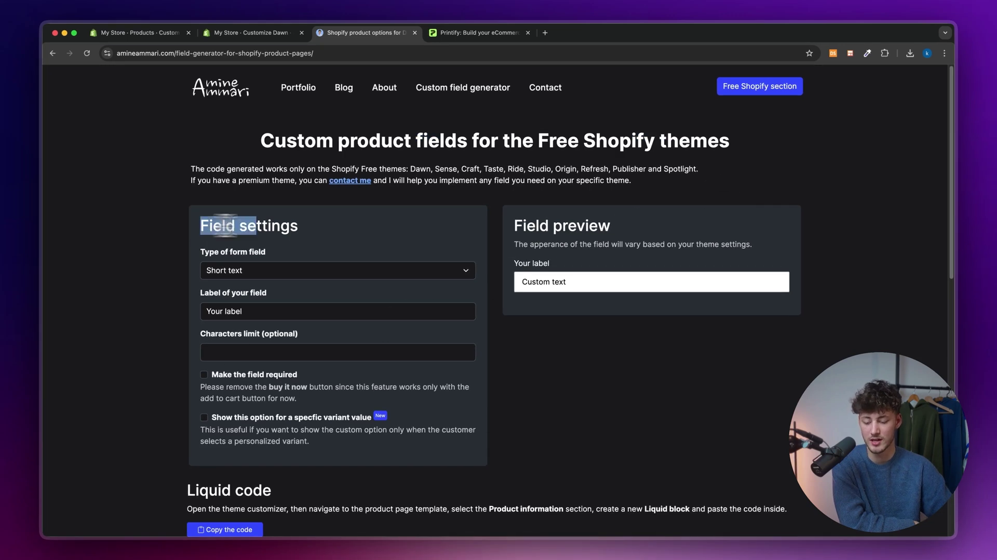
pyautogui.click(354, 229)
pyautogui.scroll(-2, 355, 229)
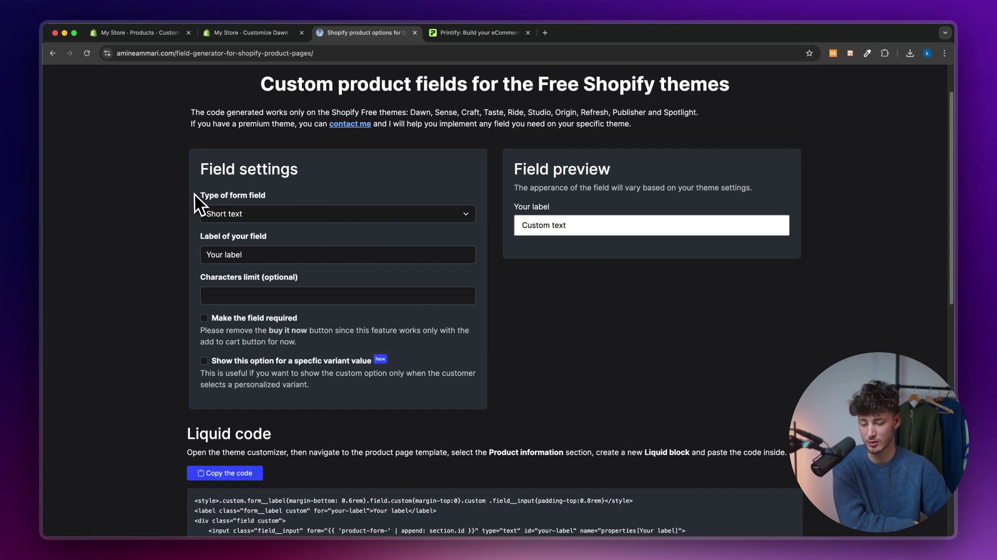
pyautogui.moveTo(515, 168); pyautogui.dragTo(612, 170)
pyautogui.click(629, 170)
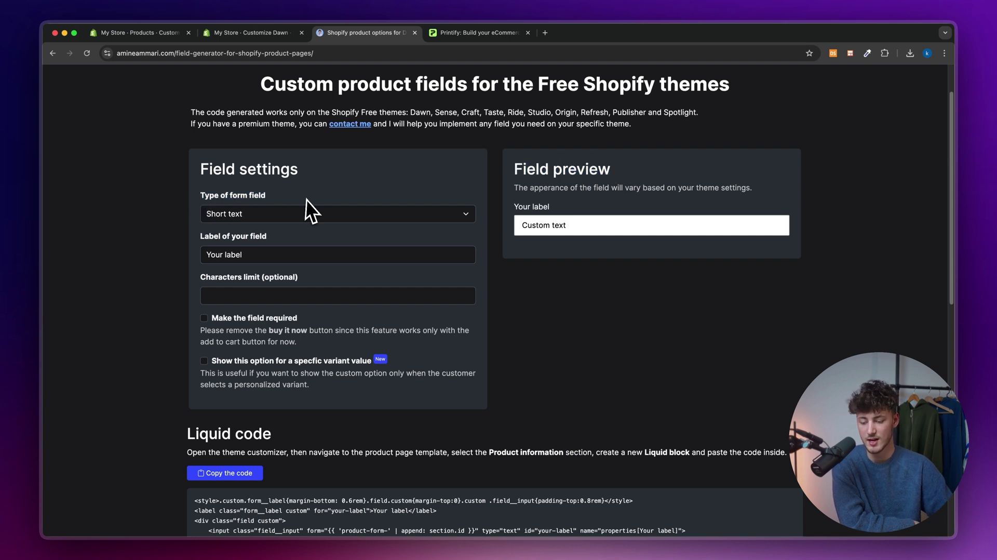
# Configure a required Short text form field labelled Custom Name in the field generator
pyautogui.click(227, 217)
pyautogui.click(243, 223)
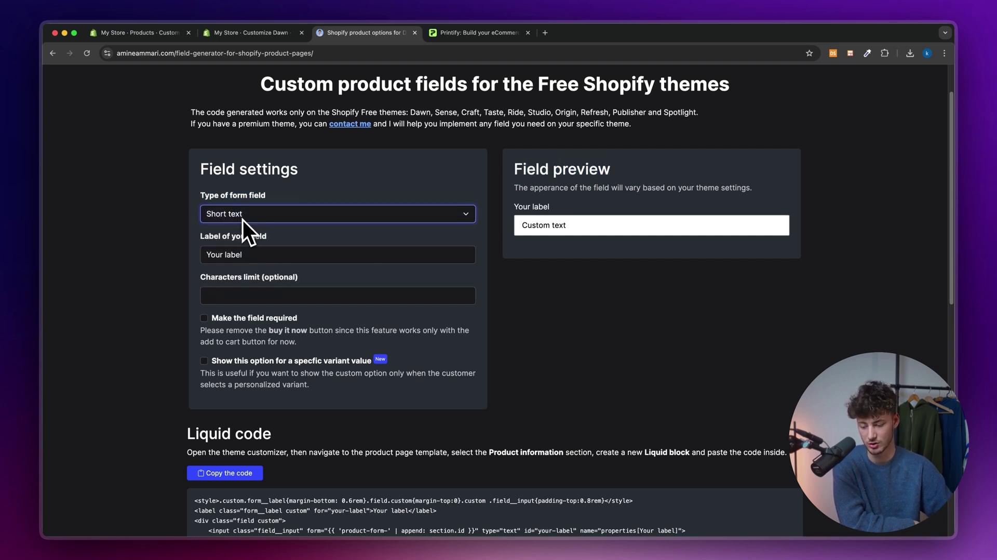
pyautogui.click(230, 260)
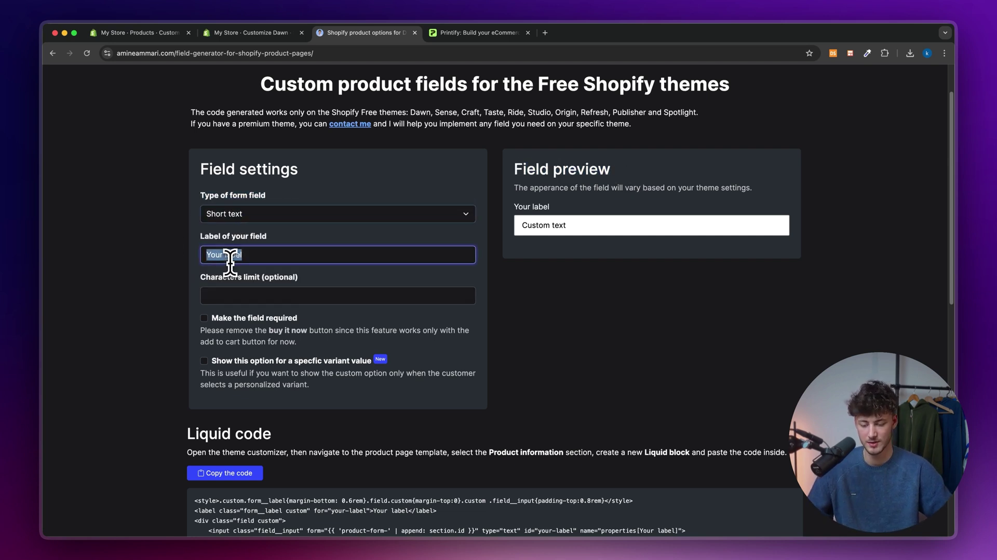
pyautogui.write('Custom Name')
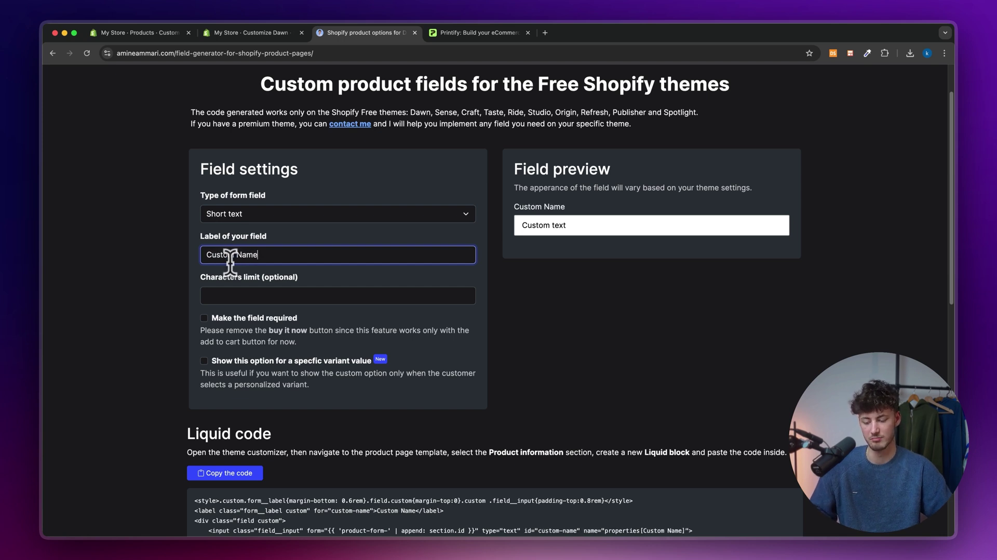
pyautogui.click(314, 282)
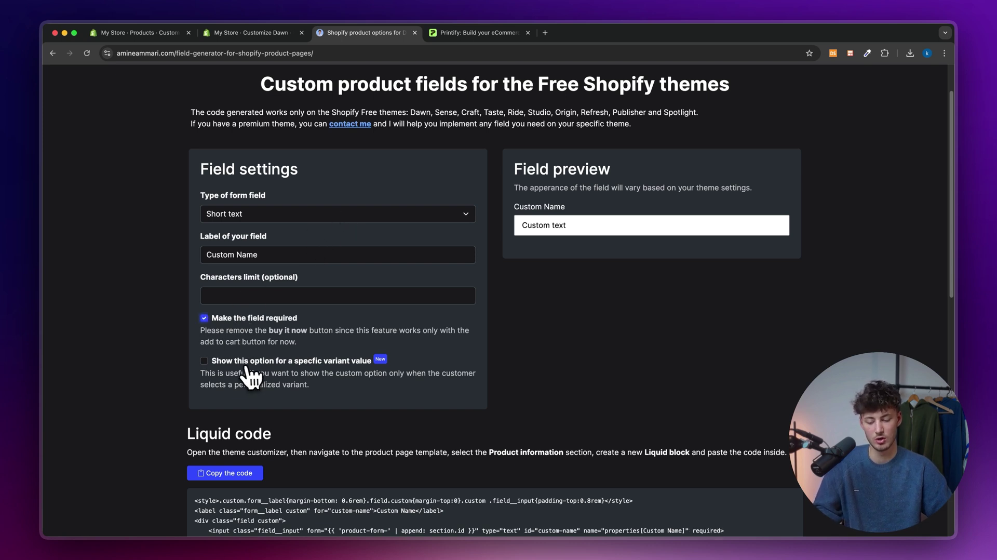
# Review the specific variant value option, the required-field setting and the generated Liquid code
pyautogui.moveTo(225, 369); pyautogui.dragTo(318, 374)
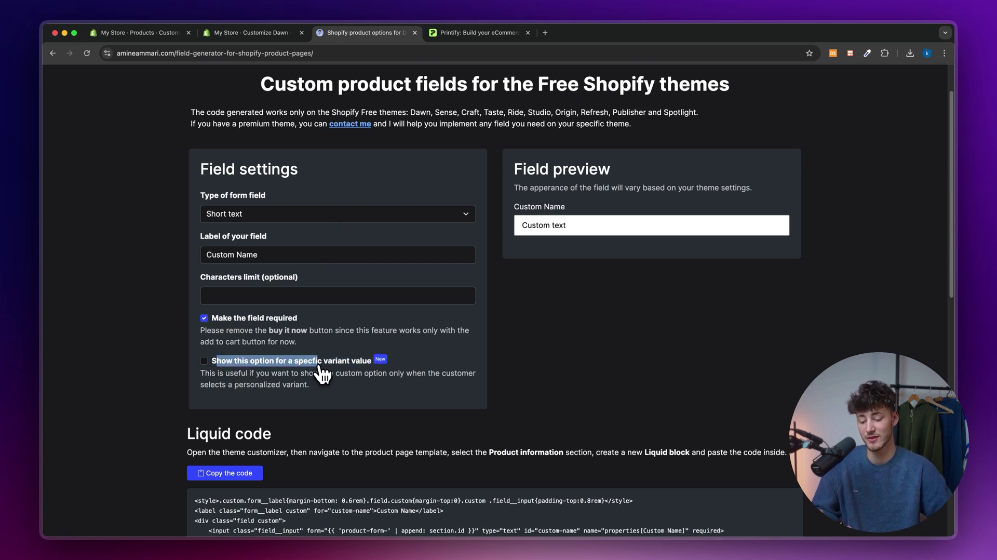
pyautogui.click(321, 374)
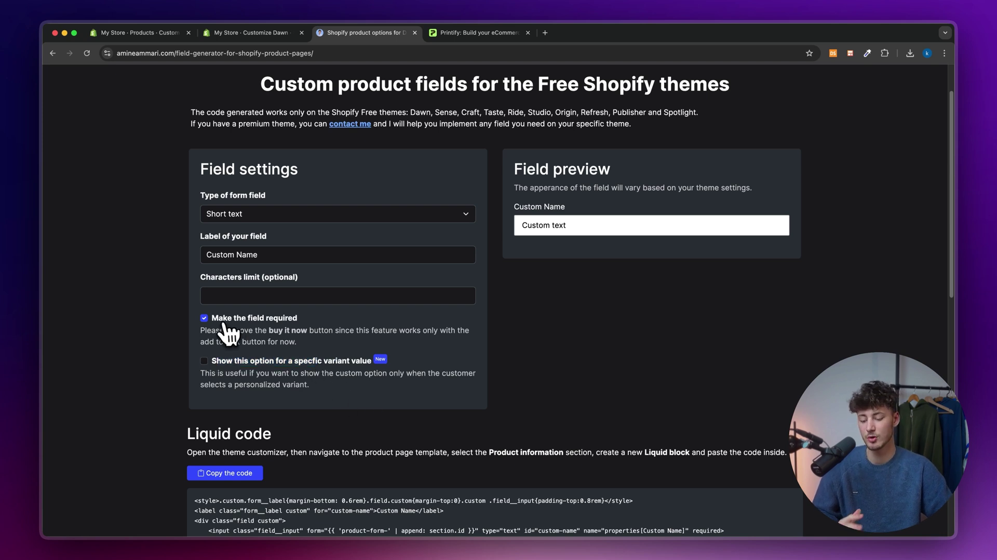
pyautogui.moveTo(214, 320); pyautogui.dragTo(327, 326)
pyautogui.click(583, 389)
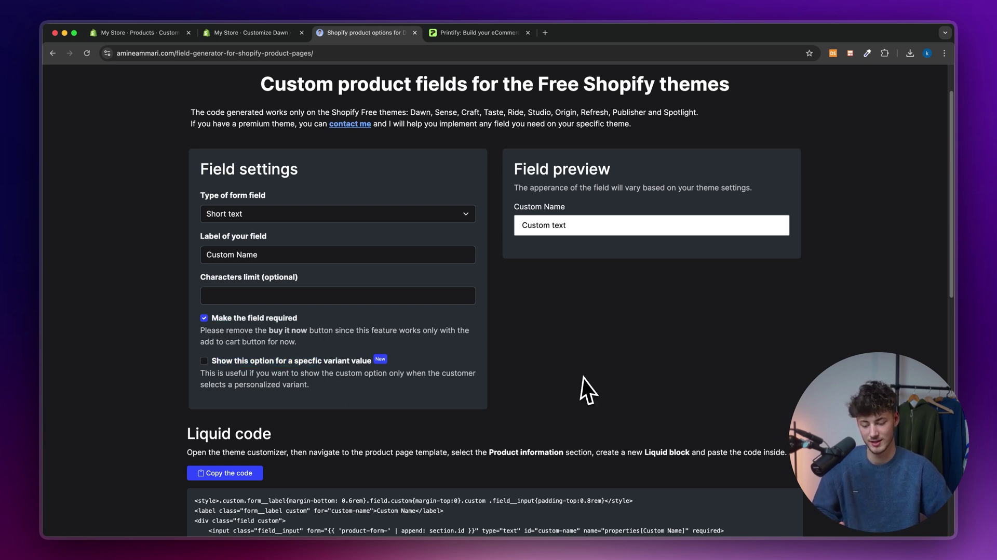
pyautogui.scroll(-3, 583, 389)
pyautogui.scroll(3, 583, 389)
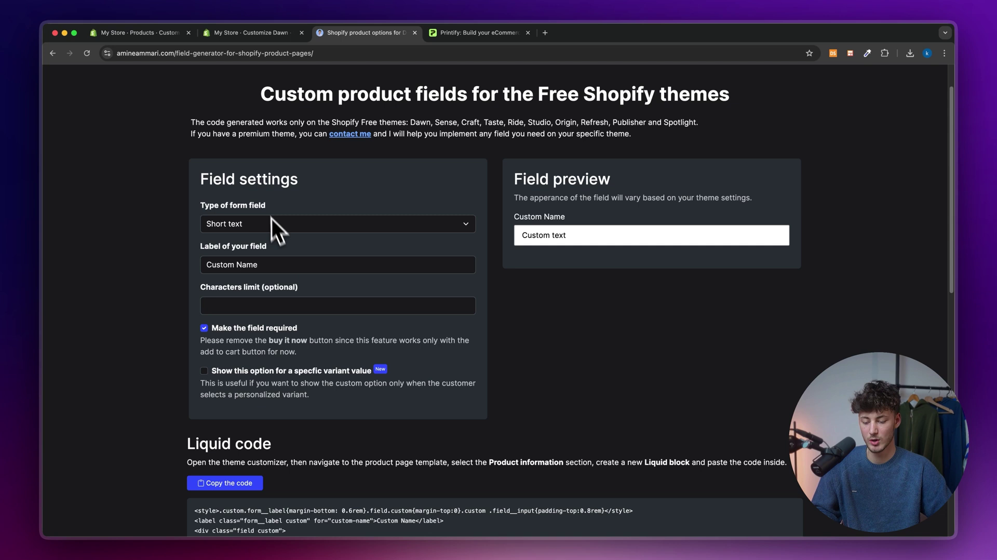
# Keep the field type as Short text and copy the generated Liquid code for the Custom Name field
pyautogui.click(253, 227)
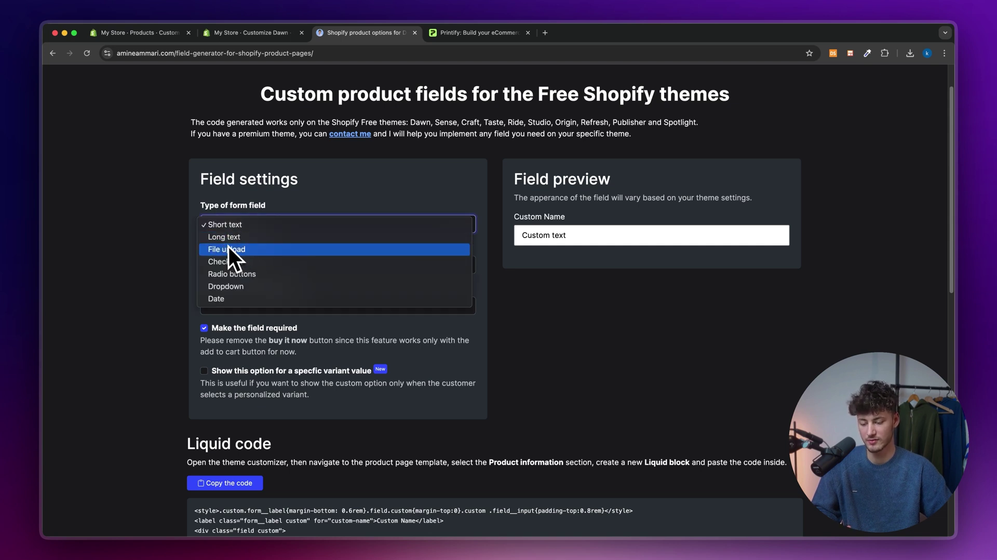
pyautogui.click(249, 224)
pyautogui.scroll(-5, 358, 312)
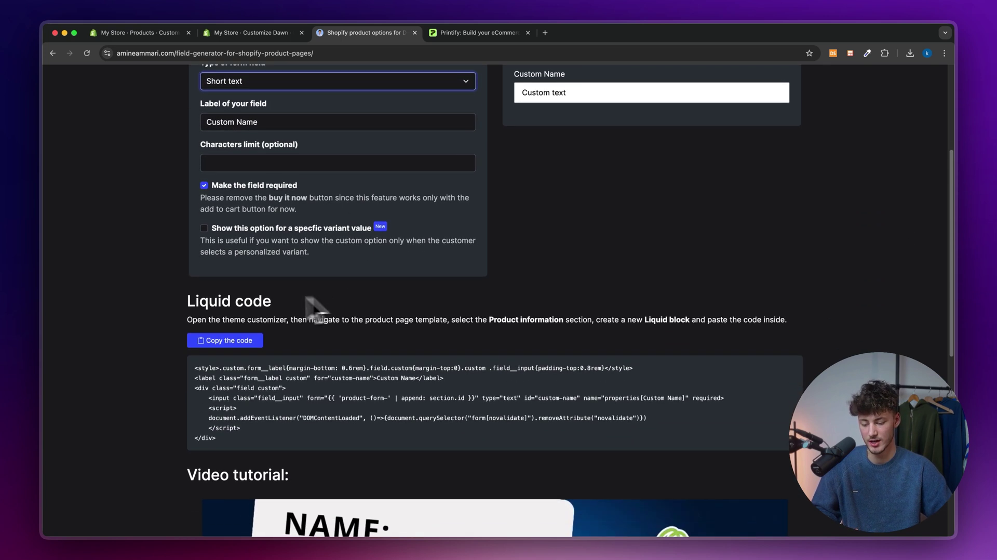
pyautogui.click(250, 341)
pyautogui.scroll(6, 395, 333)
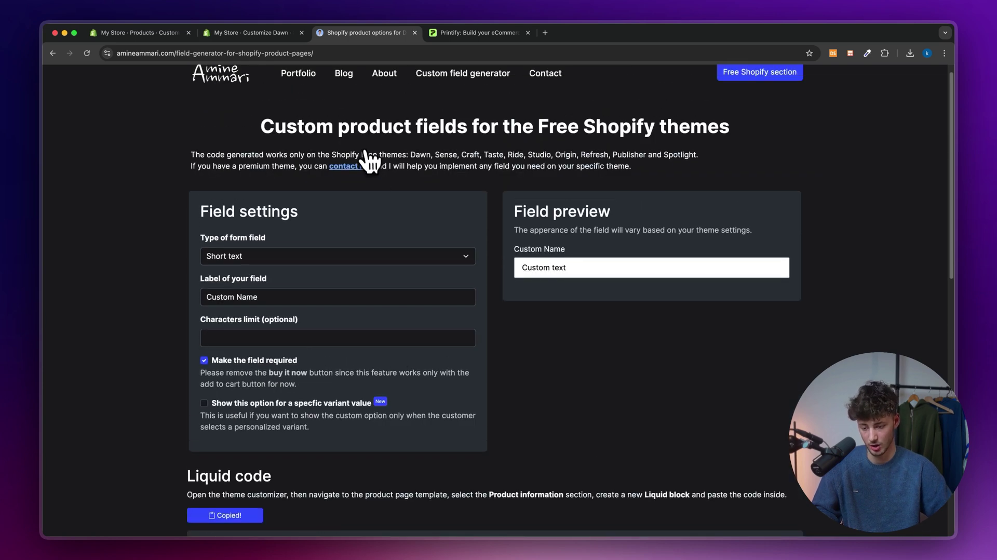
# Add a Custom Liquid block between Price and Variant picker in the theme editor's product template and paste the Custom Name code into it
pyautogui.click(260, 32)
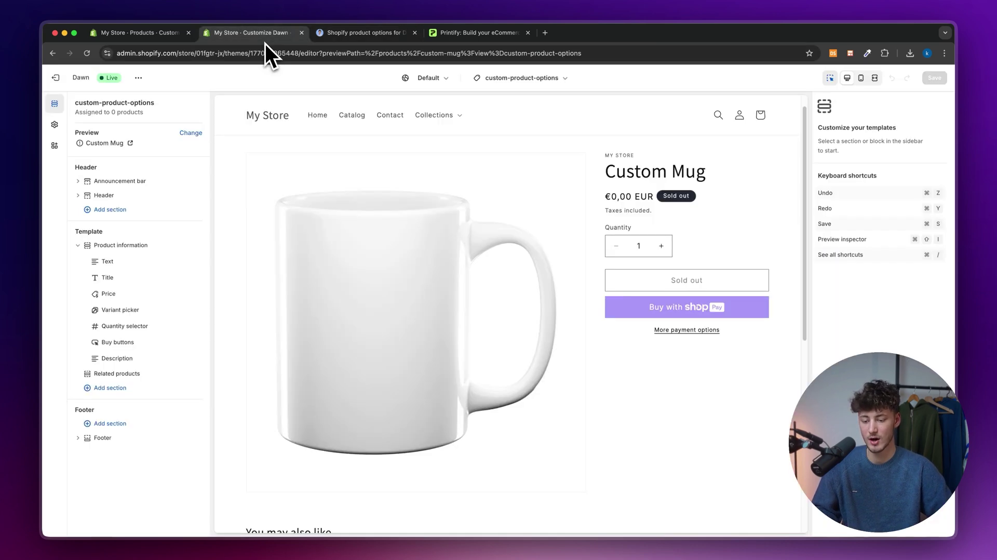
pyautogui.click(684, 278)
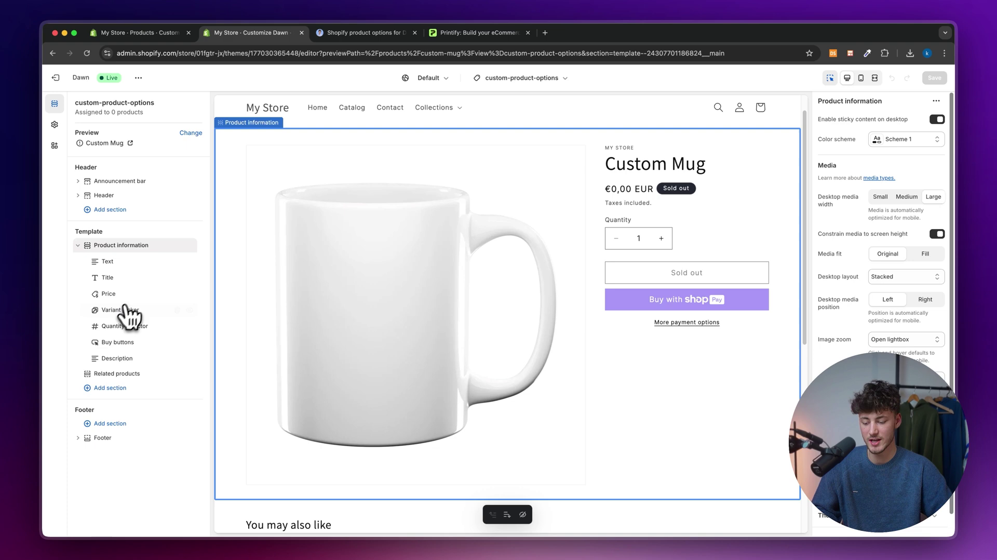
pyautogui.click(142, 302)
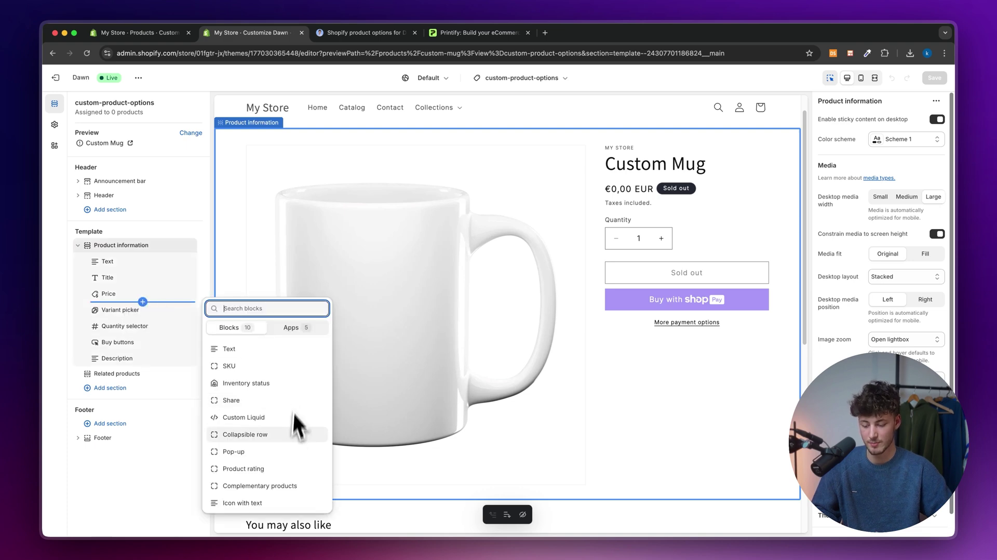
pyautogui.write('liq')
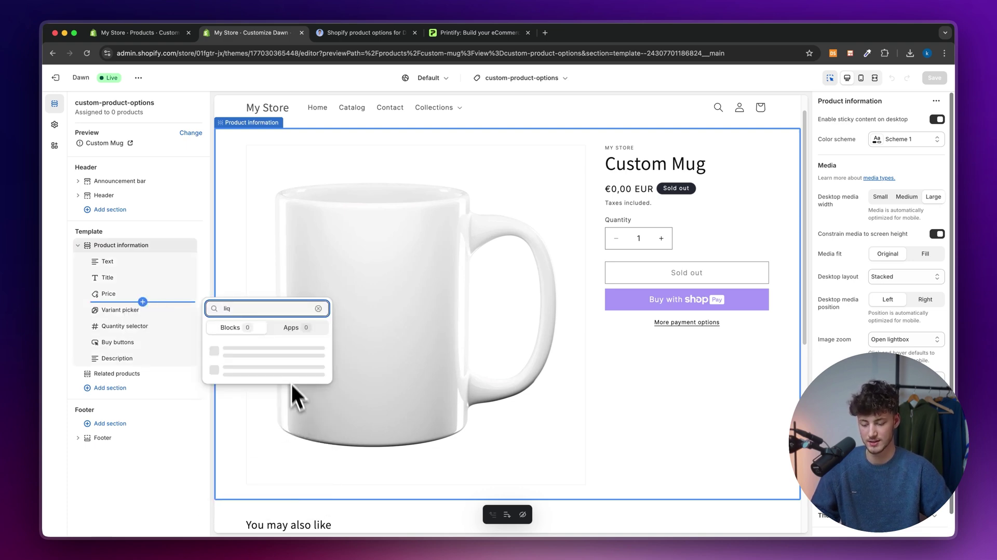
pyautogui.click(243, 348)
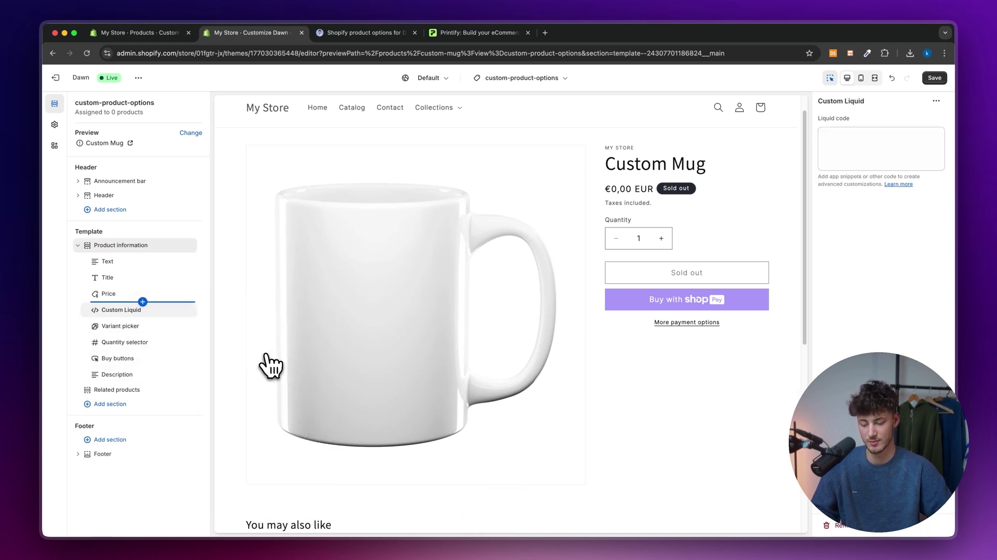
pyautogui.click(877, 150)
pyautogui.press('super+v')
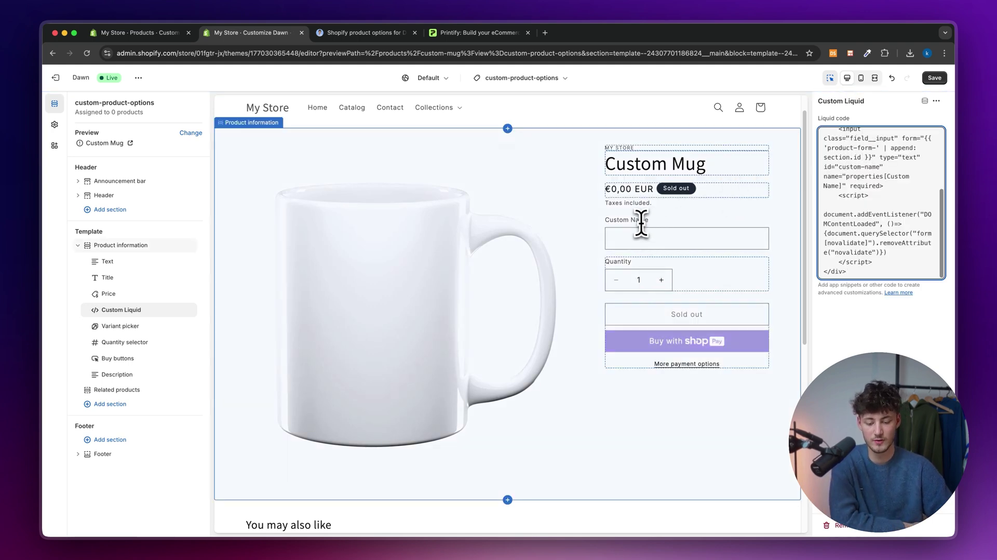
# Configure a required File upload field labelled Custom Picture that accepts multiple files in the field generator, and copy its Liquid code
pyautogui.click(368, 37)
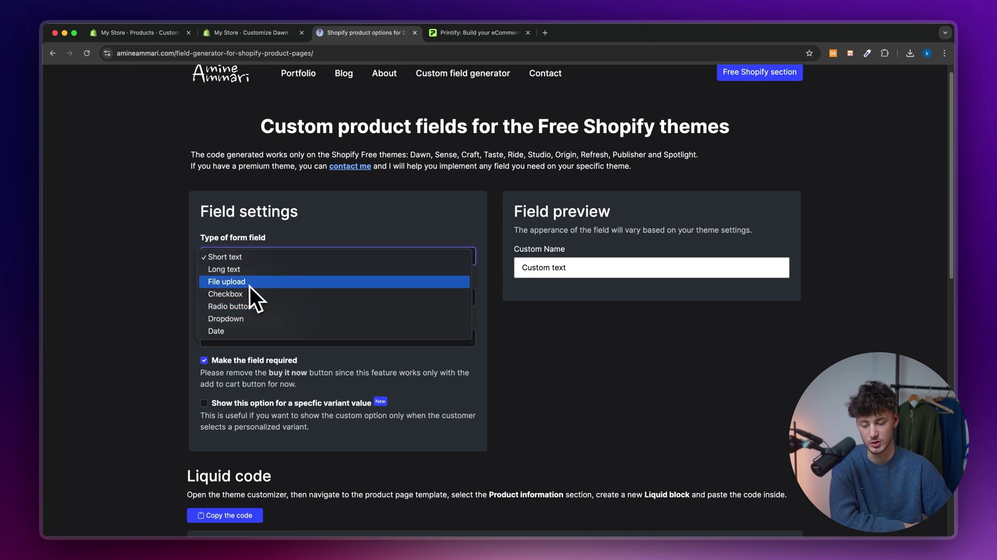
pyautogui.click(251, 284)
pyautogui.click(293, 297)
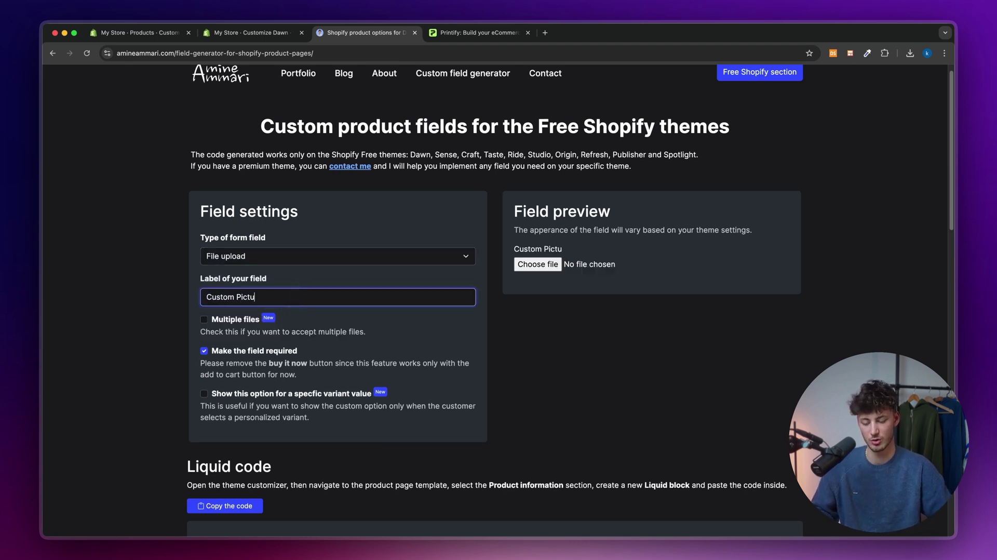
pyautogui.write('Picture')
pyautogui.click(354, 341)
pyautogui.scroll(-1, 354, 341)
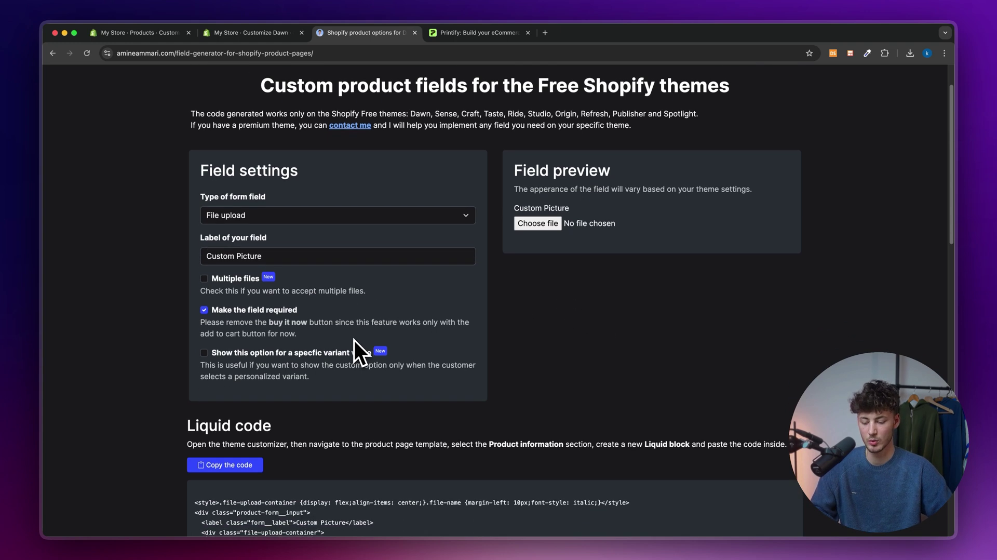
pyautogui.click(221, 283)
pyautogui.scroll(-2, 454, 314)
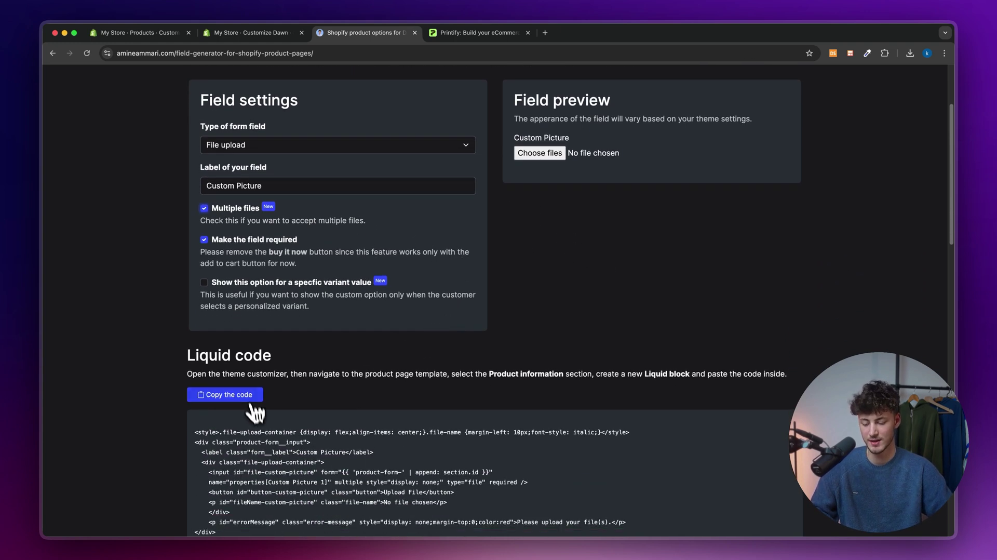
pyautogui.click(225, 394)
# Add a second Custom Liquid block beneath the first one in the theme editor's product template and paste the Custom Picture code into it
pyautogui.click(264, 34)
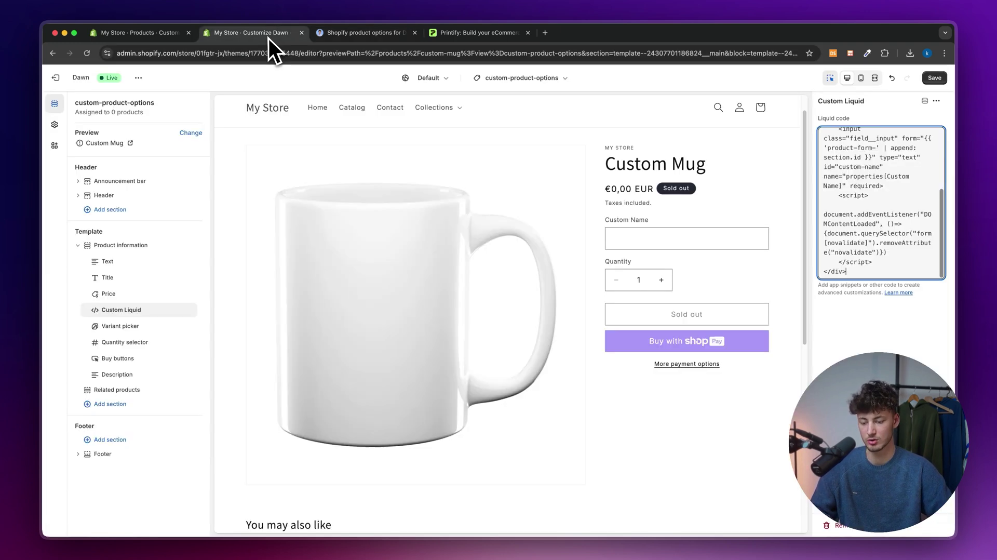
pyautogui.click(143, 318)
pyautogui.write('custom')
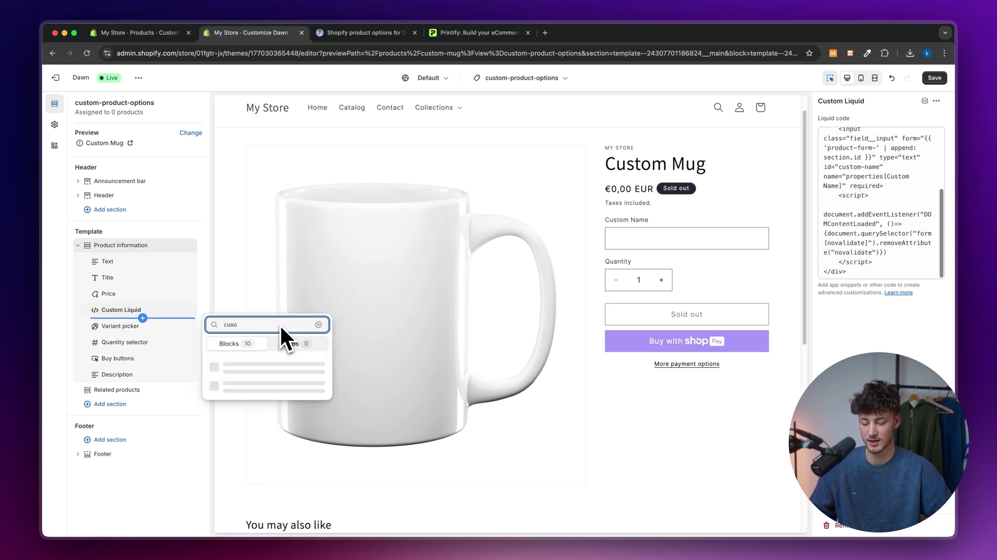
pyautogui.click(265, 365)
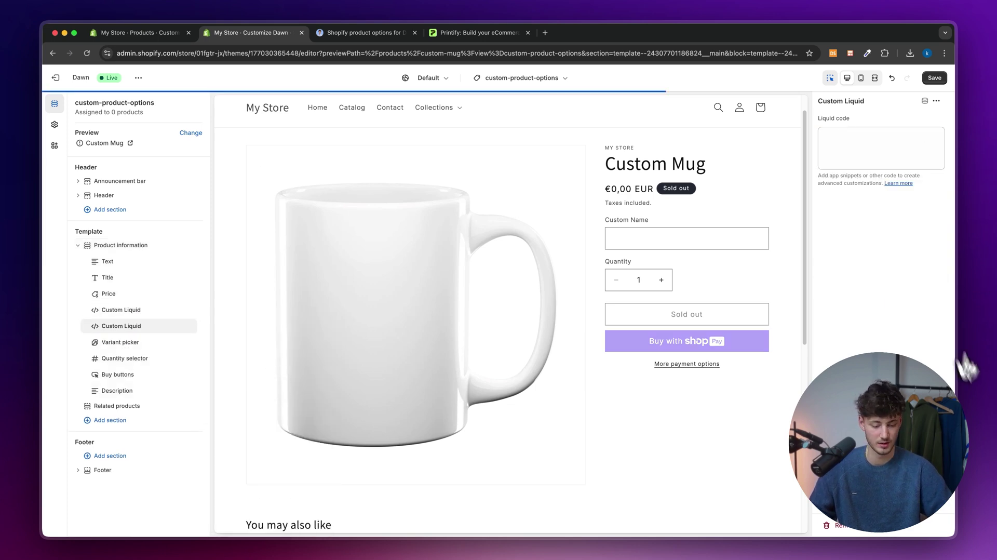
pyautogui.click(870, 164)
pyautogui.press('super+v')
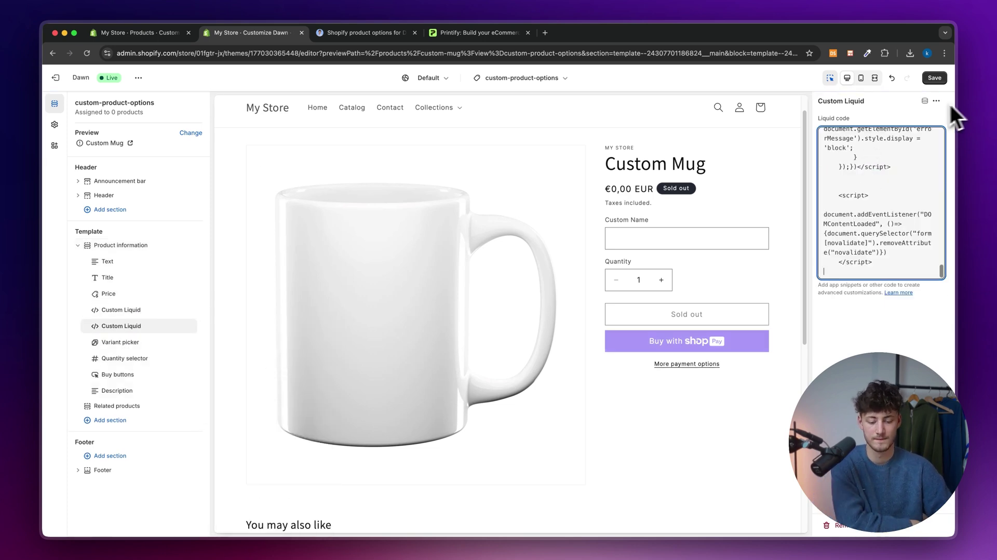
# Check the Custom Picture upload field in the product preview and save the theme changes
pyautogui.click(664, 298)
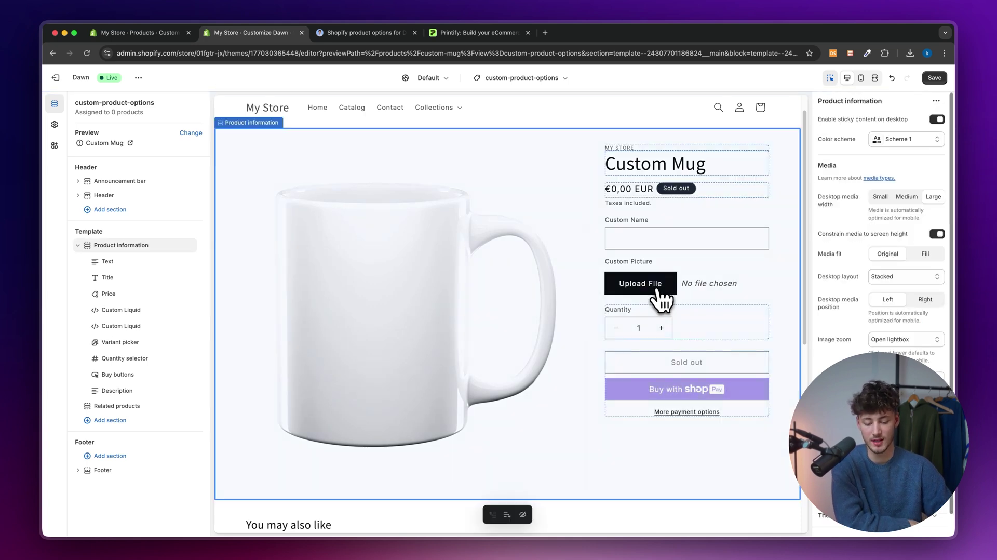
pyautogui.press('Escape')
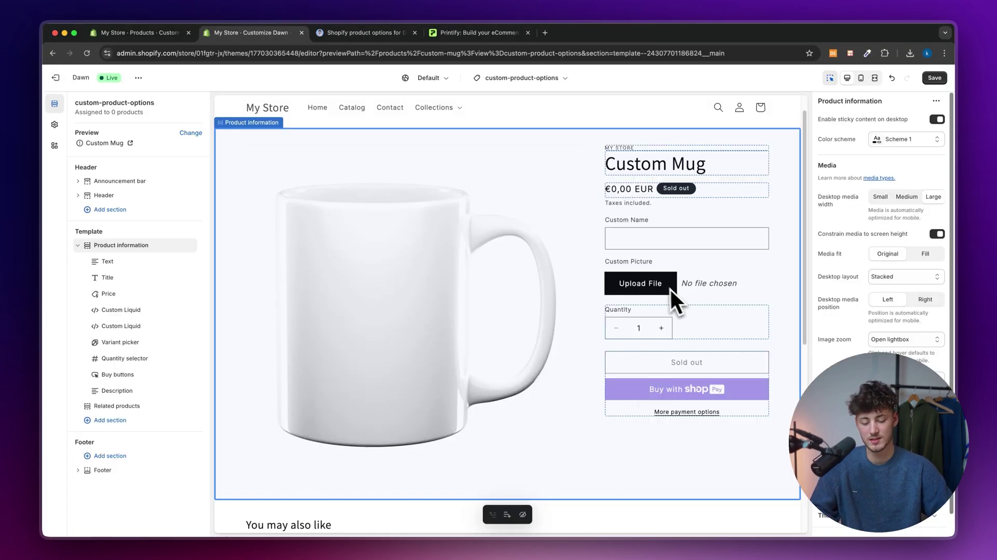
pyautogui.scroll(-1, 666, 287)
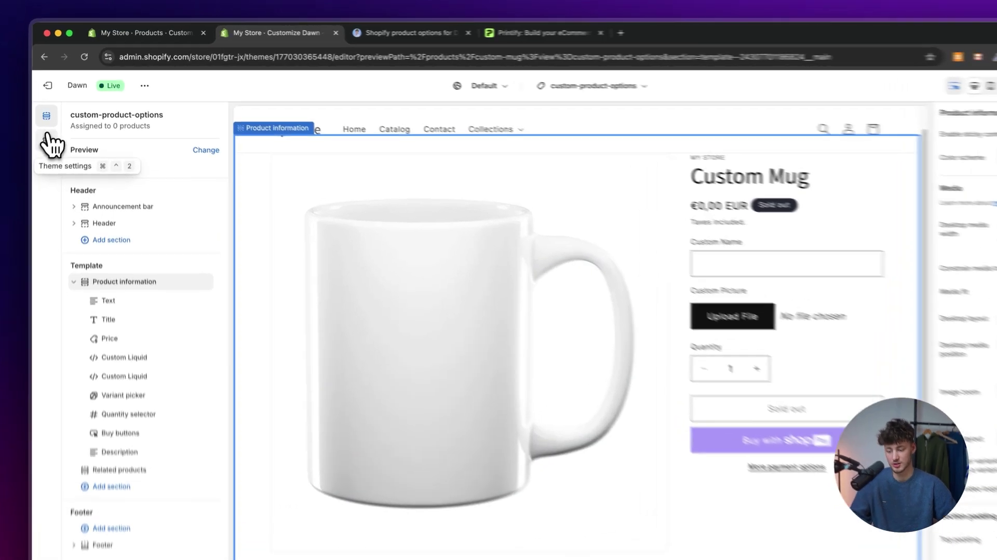
pyautogui.click(54, 124)
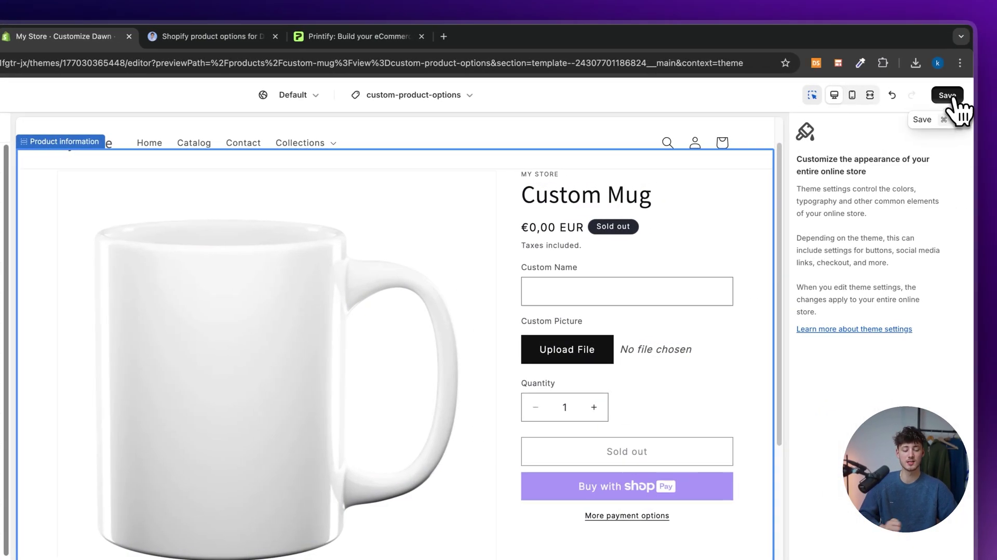
pyautogui.click(947, 95)
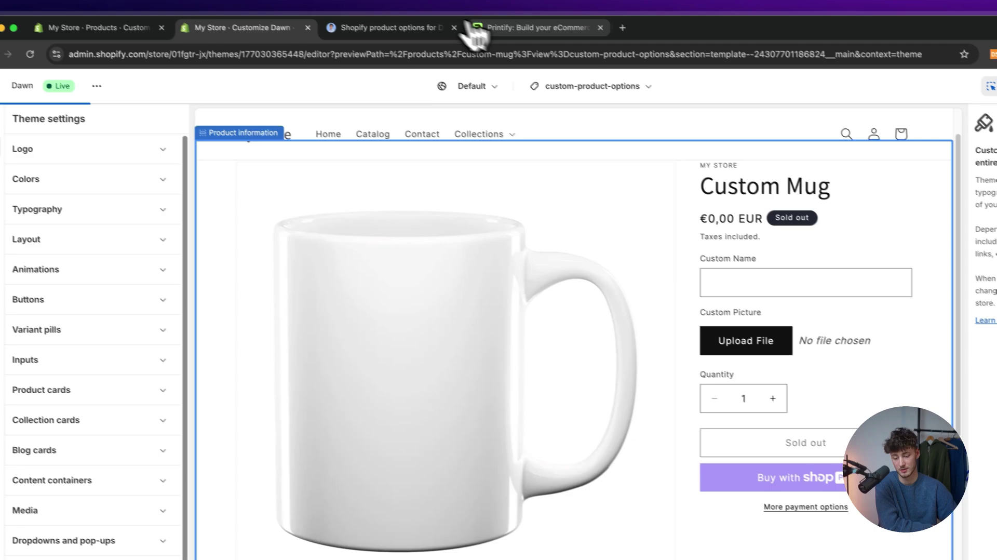
# Look over the field generator website again, including its note on contacting the author about premium themes
pyautogui.click(434, 29)
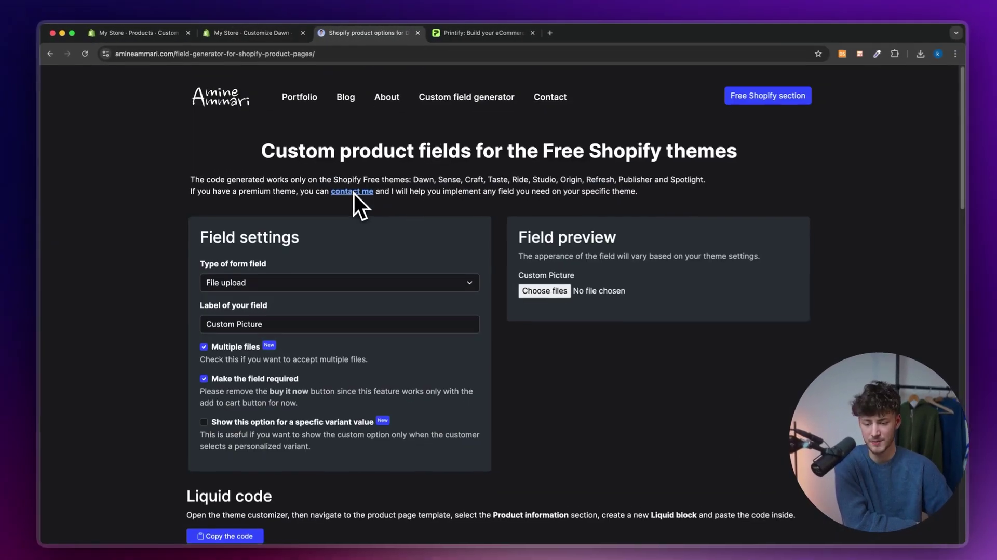
pyautogui.scroll(-20, 266, 124)
pyautogui.scroll(20, 266, 122)
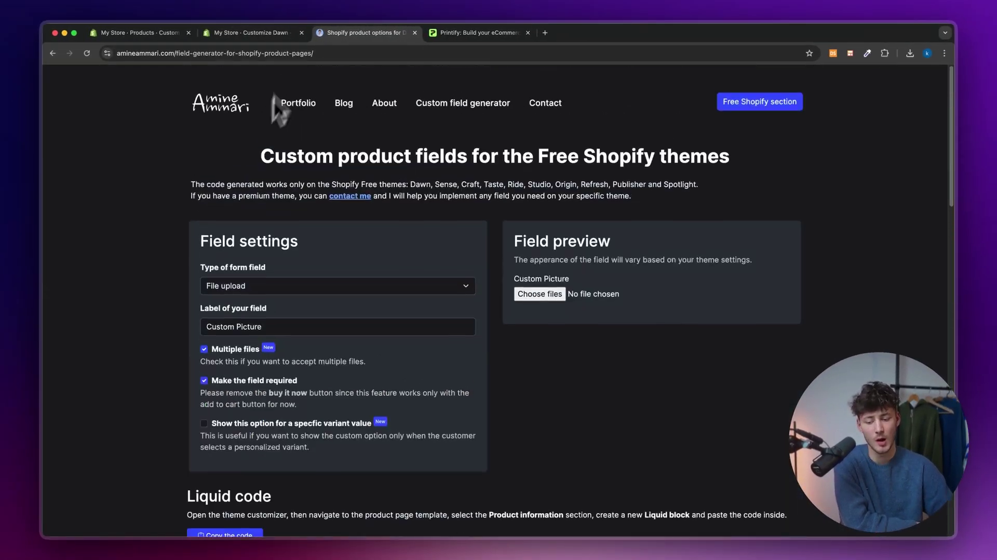
# Exit the theme editor and open the Orders page in the Shopify admin
pyautogui.click(249, 32)
pyautogui.click(52, 77)
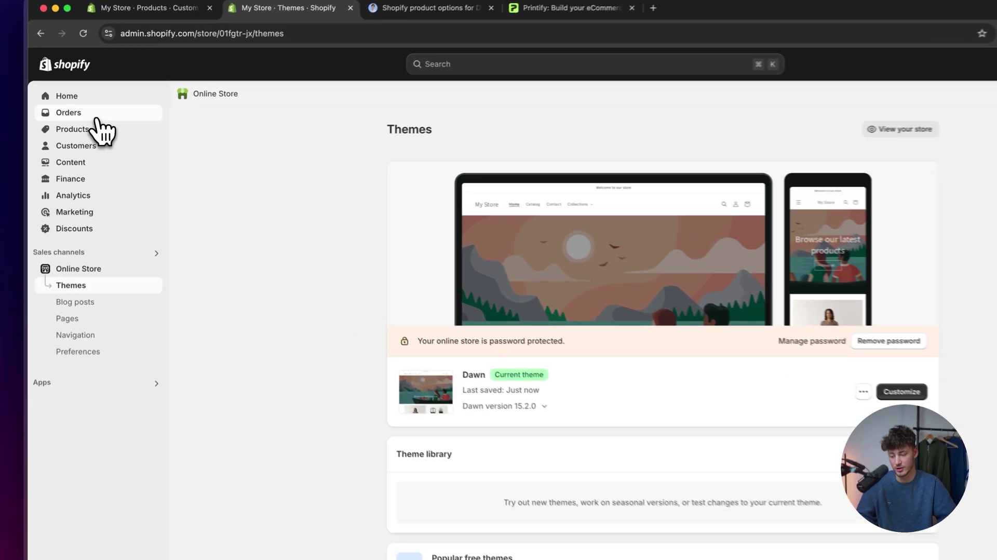
pyautogui.click(97, 119)
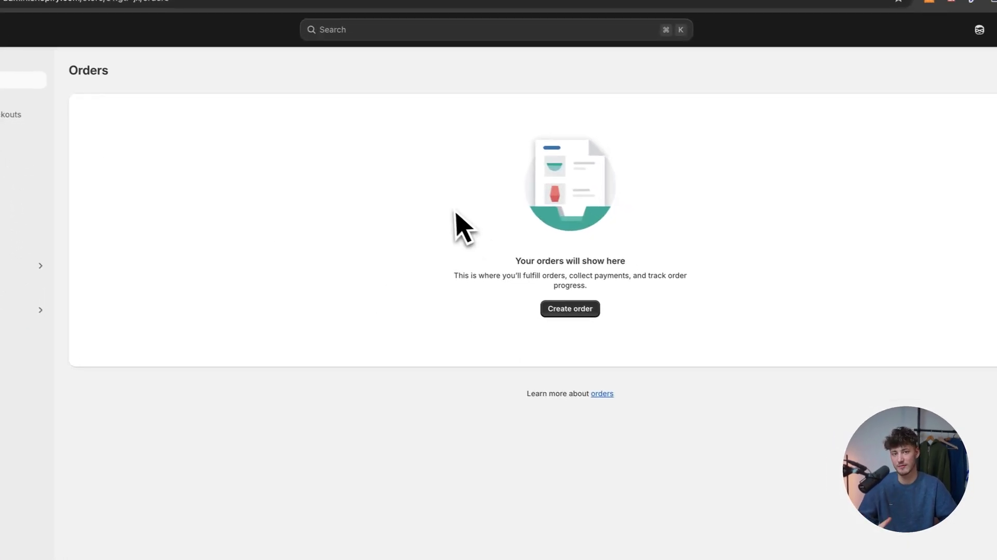